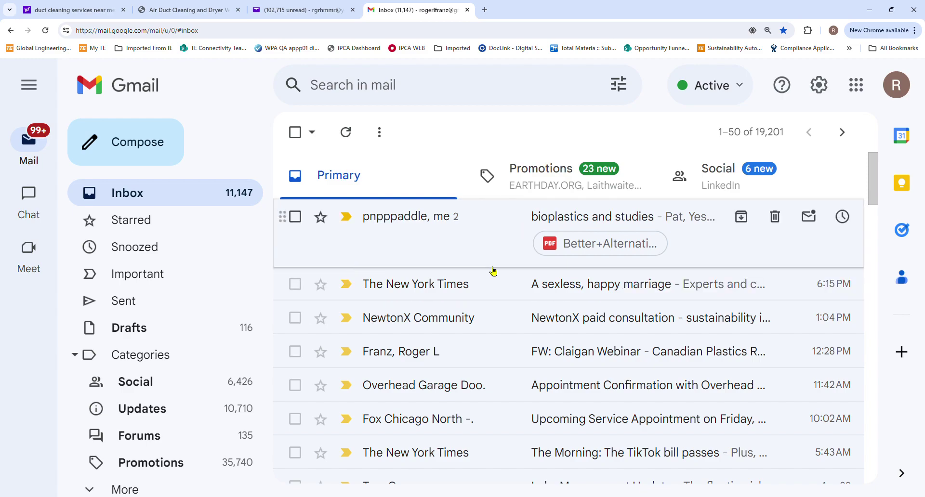
Show the Gmail Primary inbox with the NewtonX Community paid consultation email listed
{"action": "mouse_move", "coordinate": [429, 292]}
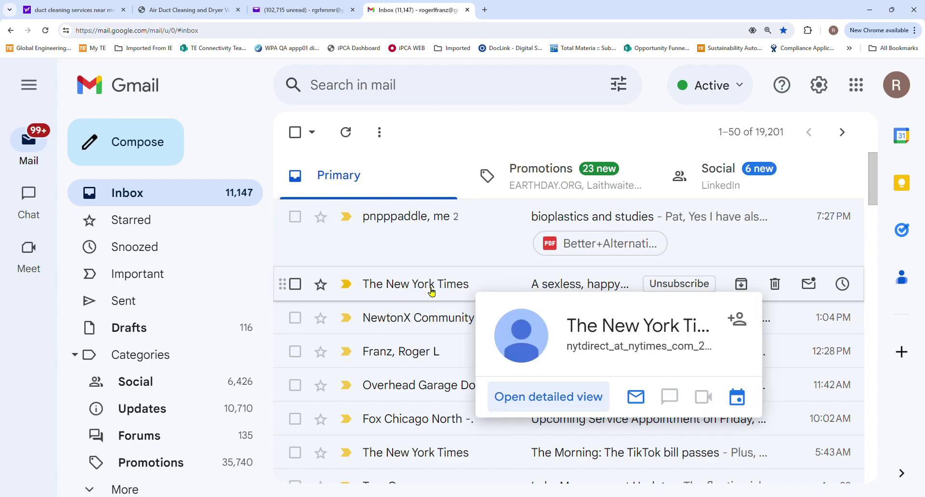
Open the NewtonX paid consultation email and follow its questionnaire link to the survey welcome page
{"action": "left_click", "coordinate": [411, 320]}
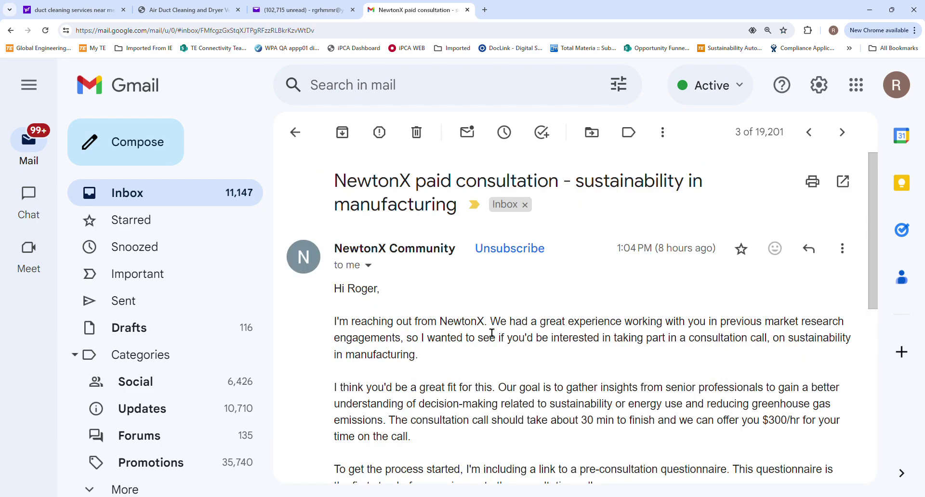
{"action": "scroll", "coordinate": [492, 332], "scroll_direction": "down", "scroll_amount": 3}
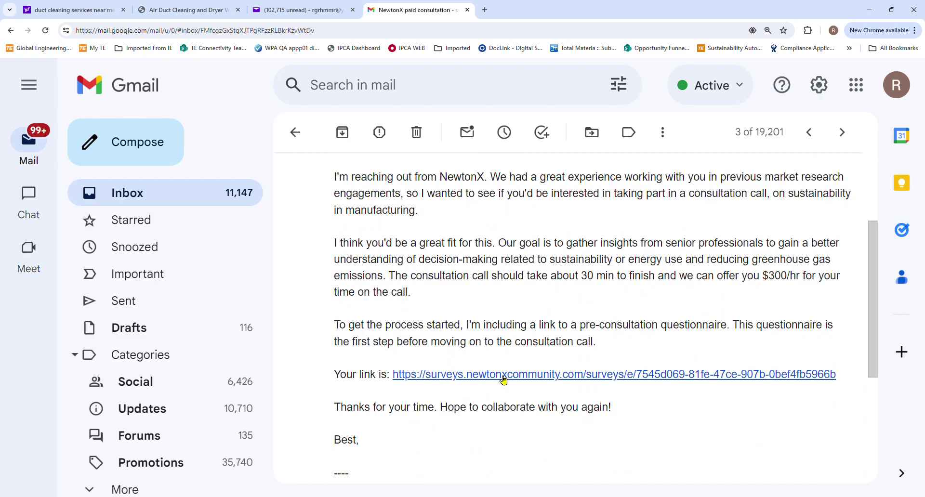
{"action": "left_click", "coordinate": [538, 375]}
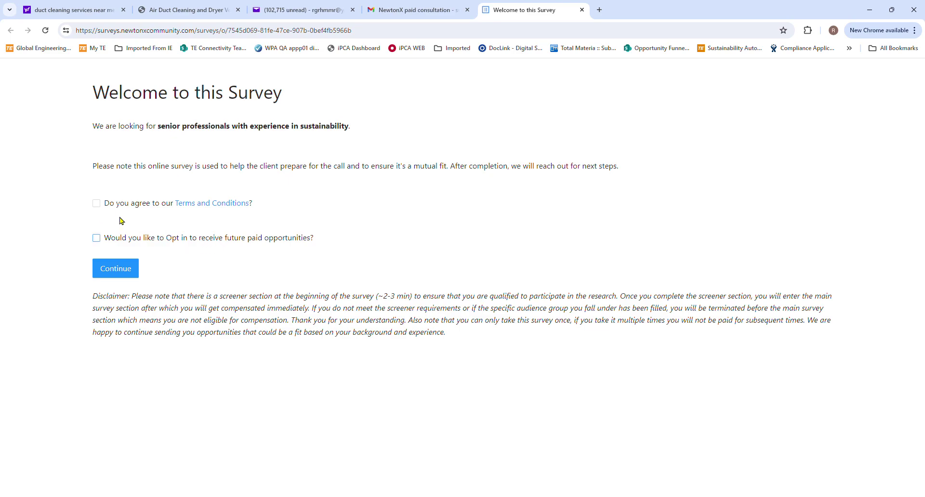
Accept the Terms and Conditions, opt in to future paid opportunities, and begin the survey
{"action": "left_click", "coordinate": [96, 203]}
{"action": "left_click", "coordinate": [97, 238]}
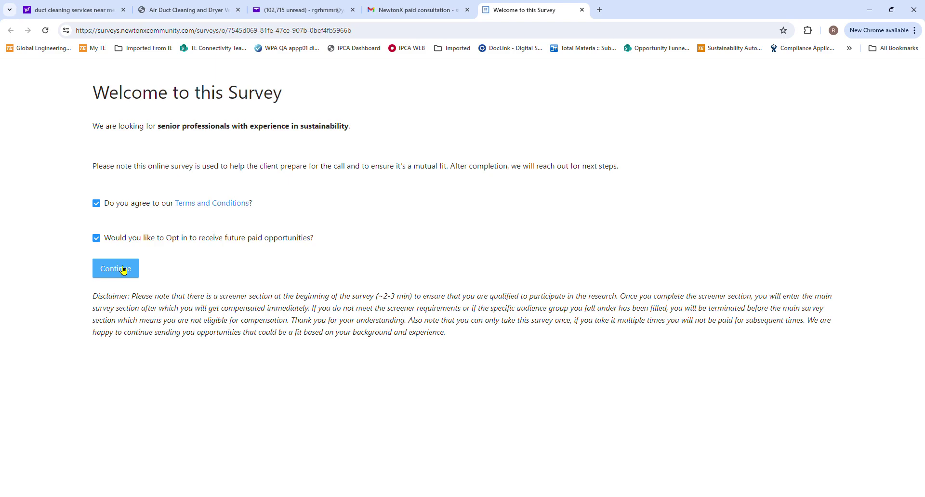
{"action": "left_click", "coordinate": [124, 271]}
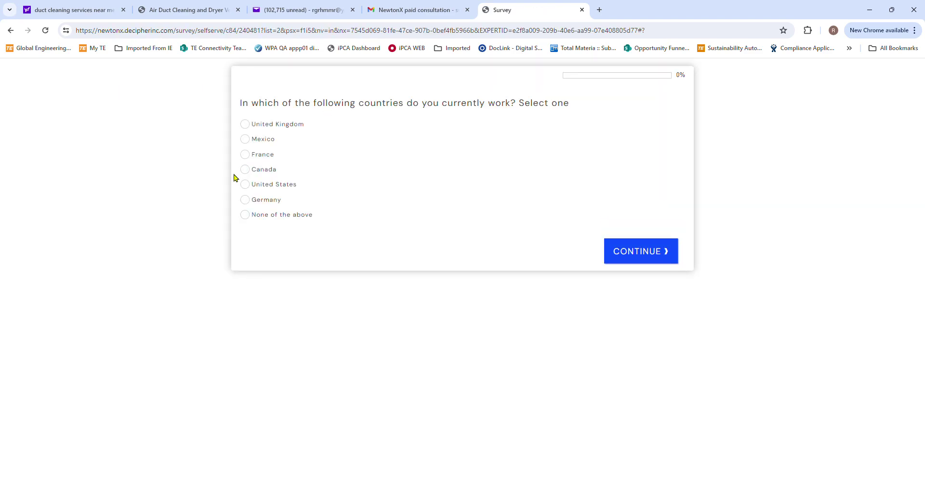
Answer United States for country, Employed full-time for status, and North East for region
{"action": "left_click", "coordinate": [245, 185]}
{"action": "left_click", "coordinate": [648, 259]}
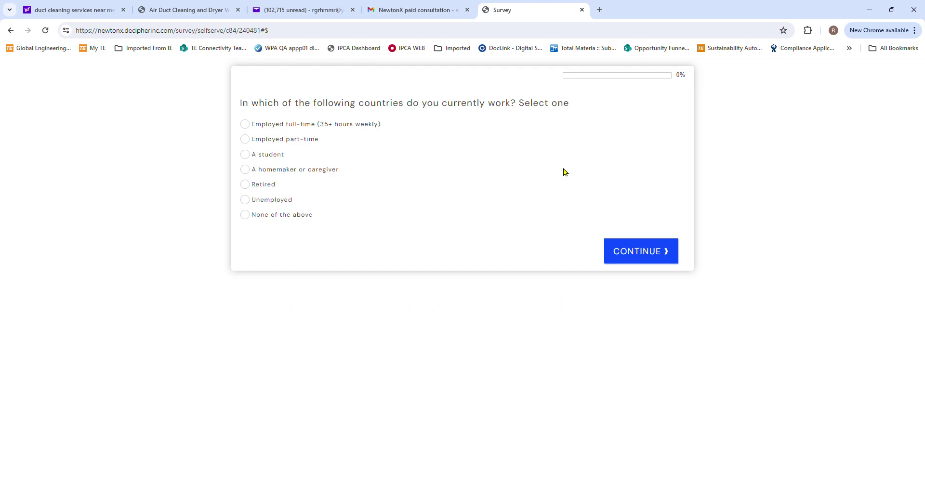
{"action": "left_click", "coordinate": [246, 124]}
{"action": "left_click", "coordinate": [658, 253]}
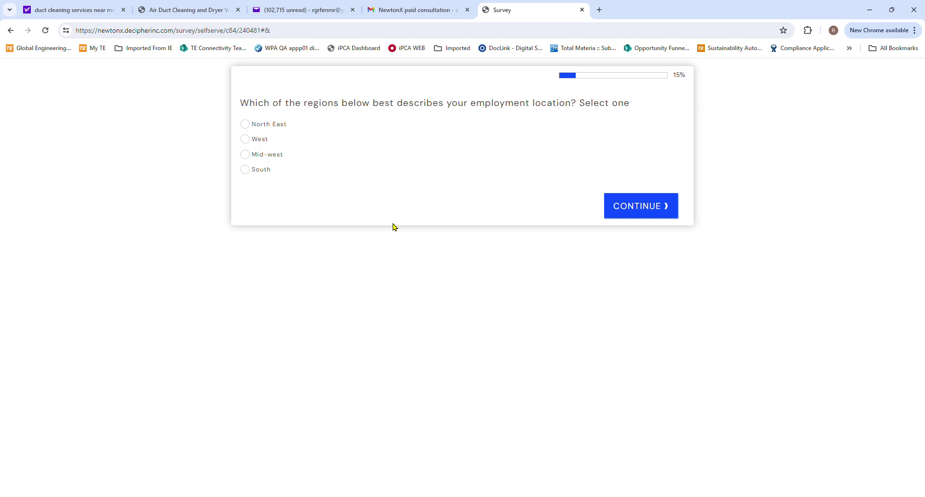
{"action": "left_click", "coordinate": [246, 124]}
{"action": "left_click", "coordinate": [663, 214]}
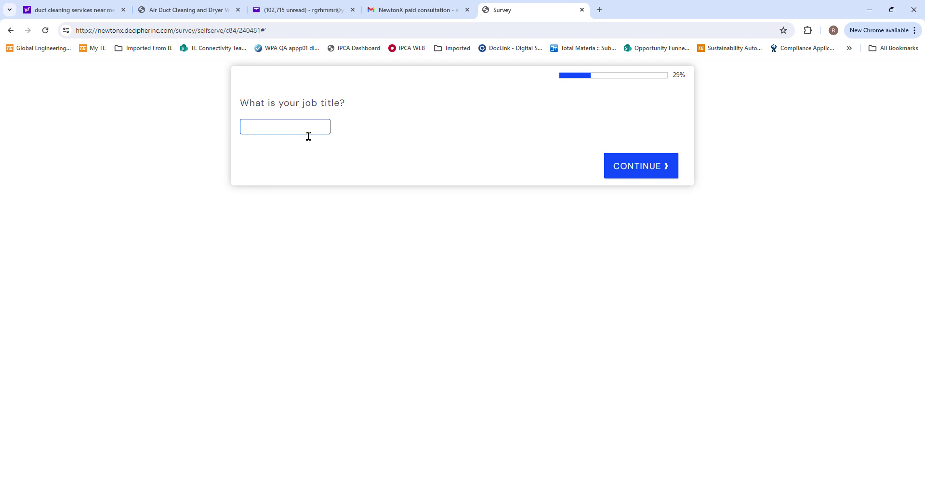
Enter 'Principal IT Engineer' as the job title and continue
{"action": "type", "text": "Engineering IGT"}
{"action": "key", "text": "BackSpace"}
{"action": "type", "text": "T Principal"}
{"action": "left_click_drag", "start_coordinate": [330, 130], "coordinate": [200, 130]}
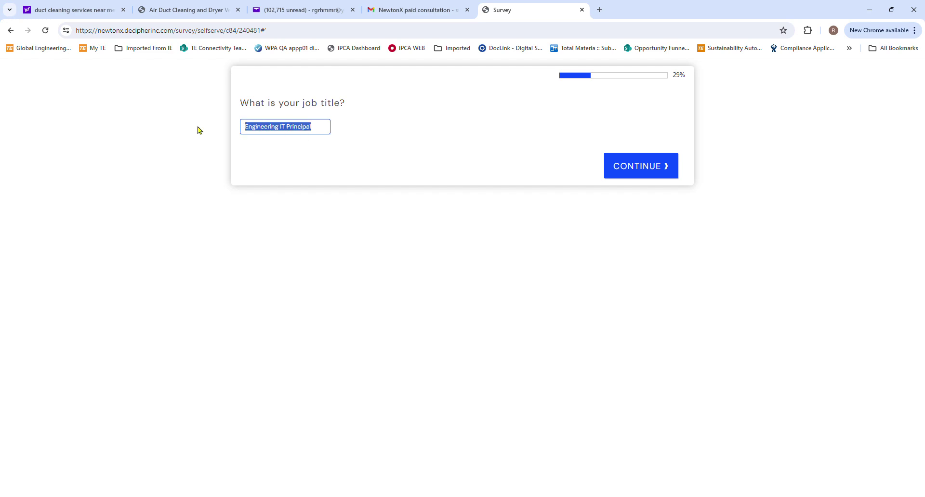
{"action": "type", "text": "Principal "}
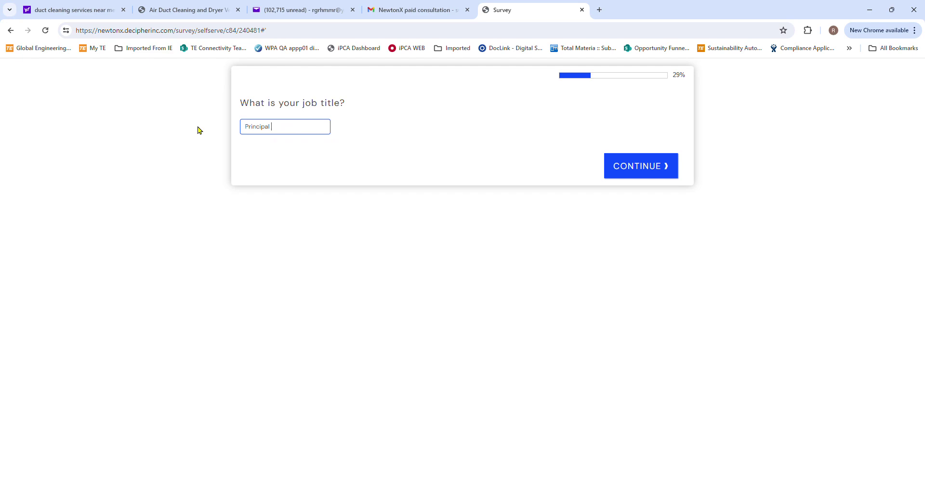
{"action": "type", "text": "IT Engineer"}
{"action": "left_click", "coordinate": [636, 165]}
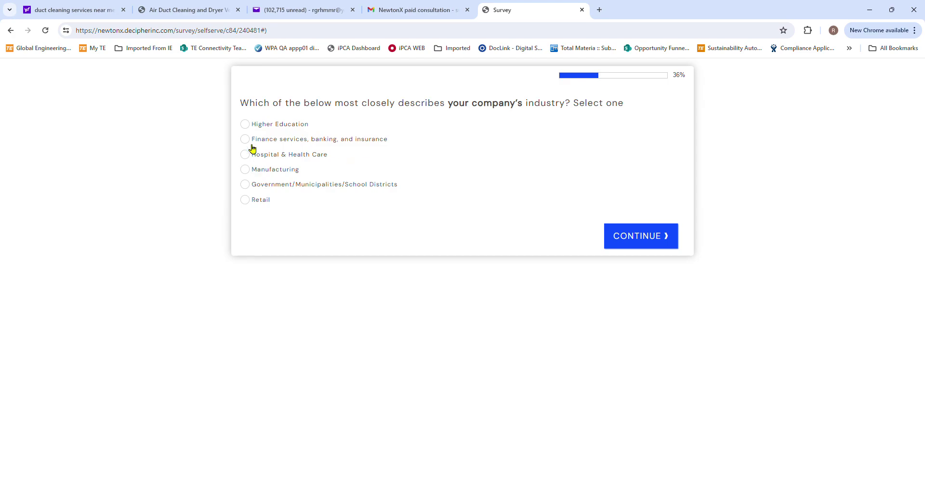
Answer Manufacturing for industry and 10000+ Employees for company size
{"action": "left_click", "coordinate": [246, 169]}
{"action": "left_click", "coordinate": [655, 240]}
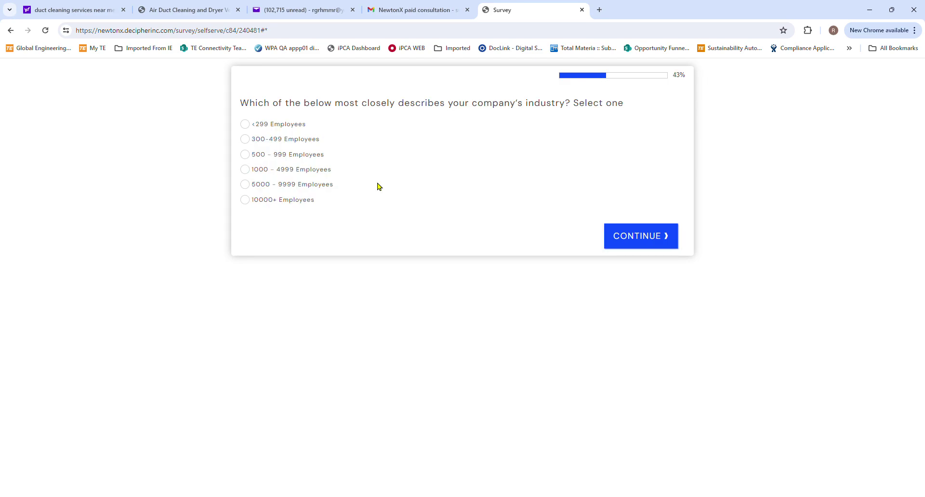
{"action": "left_click", "coordinate": [255, 201]}
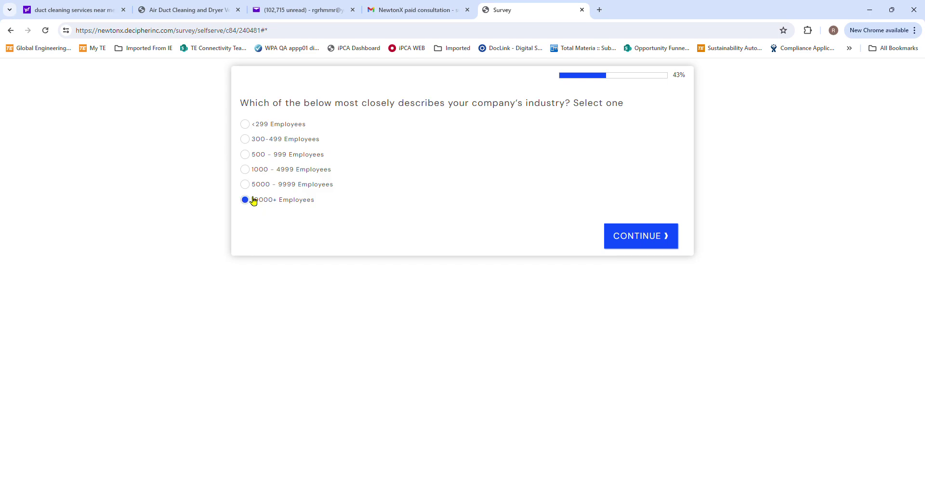
{"action": "left_click", "coordinate": [646, 236]}
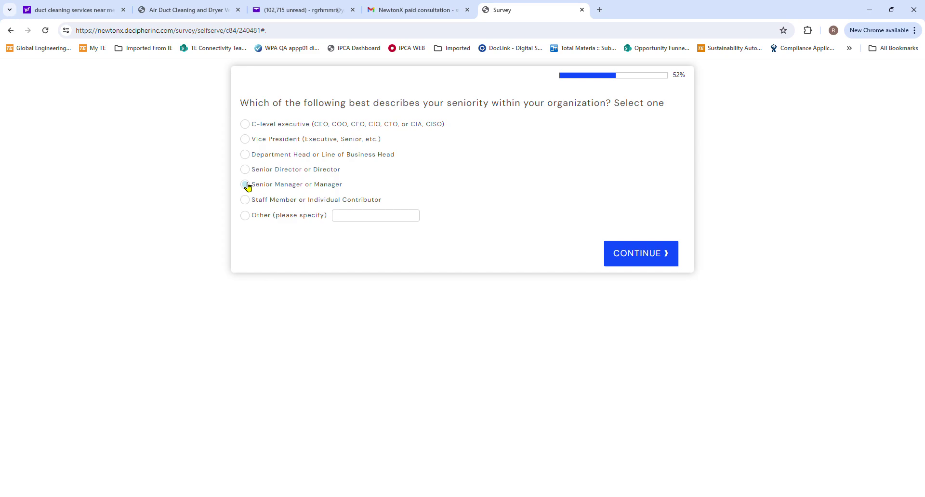
Choose Senior Manager or Manager seniority and the 'influence but not final decision maker' role
{"action": "left_click", "coordinate": [248, 185]}
{"action": "left_click", "coordinate": [666, 259]}
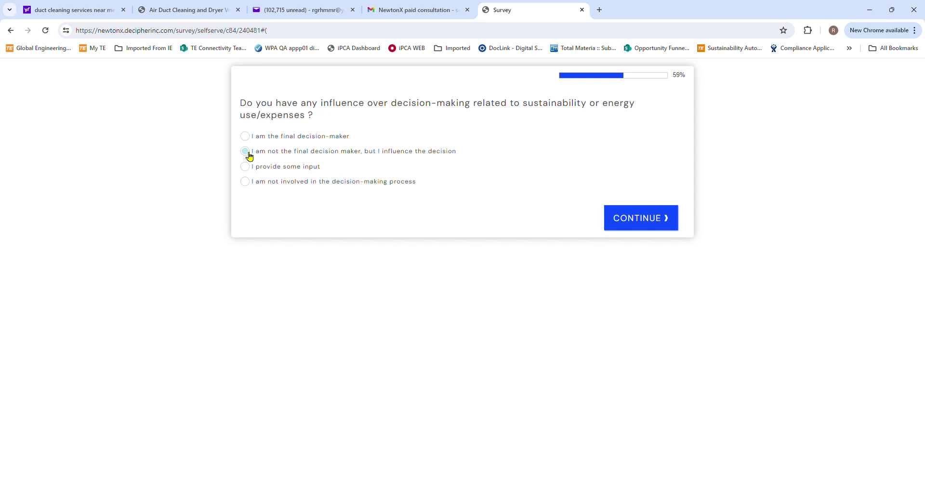
{"action": "left_click", "coordinate": [246, 152]}
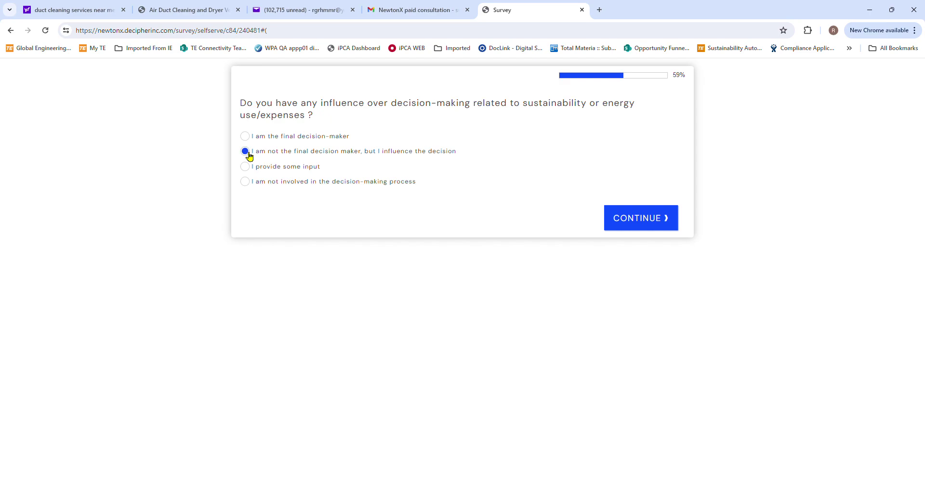
{"action": "left_click", "coordinate": [634, 220]}
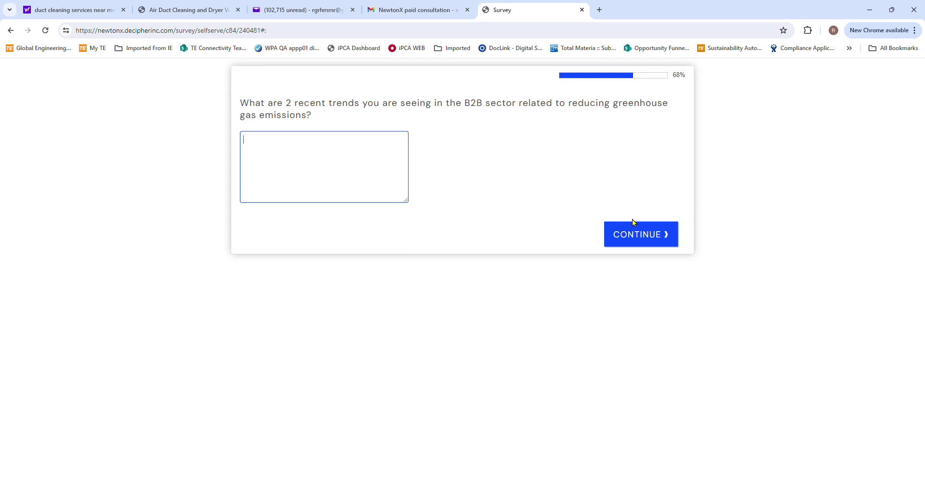
Type two greenhouse-gas trends: raw material carbon footprint and factory energy grid
{"action": "type", "text": "Raw"}
{"action": "type", "text": " material"}
{"action": "type", "text": " carbon foo"}
{"action": "type", "text": "tprint "}
{"action": "type", "text": "Transpor"}
{"action": "type", "text": "tation e"}
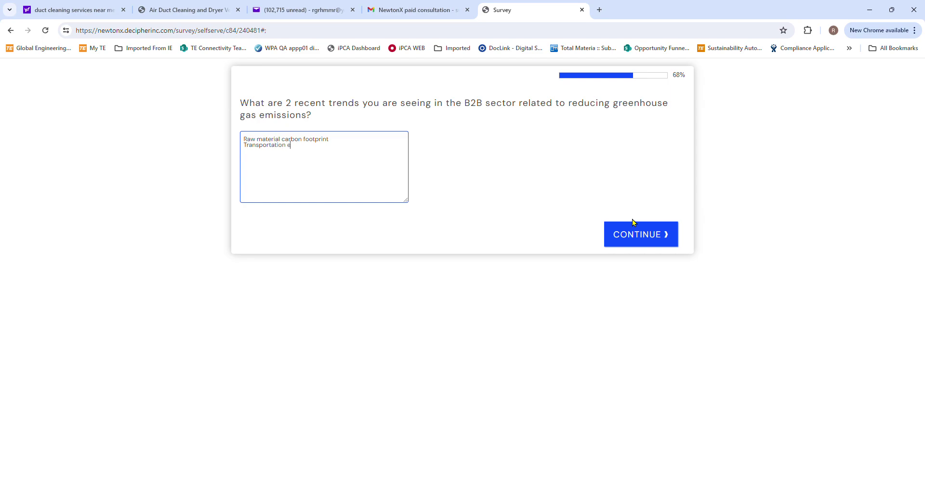
{"action": "type", "text": "fficienc"}
{"action": "key", "text": "BackSpace"}
{"action": "key", "text": "BackSpace"}
{"action": "key", "text": "BackSpace"}
{"action": "key", "text": "BackSpace"}
{"action": "key", "text": "BackSpace"}
{"action": "key", "text": "BackSpace"}
{"action": "key", "text": "BackSpace"}
{"action": "key", "text": "BackSpace"}
{"action": "key", "text": "BackSpace"}
{"action": "key", "text": "BackSpace"}
{"action": "key", "text": "BackSpace"}
{"action": "key", "text": "BackSpace"}
{"action": "key", "text": "BackSpace"}
{"action": "key", "text": "BackSpace"}
{"action": "key", "text": "BackSpace"}
{"action": "key", "text": "BackSpace"}
{"action": "key", "text": "BackSpace"}
{"action": "key", "text": "BackSpace"}
{"action": "key", "text": "BackSpace"}
{"action": "key", "text": "BackSpace"}
{"action": "type", "text": "Factory energy grid"}
Reword the trends to 'Lower raw material carbon footprint' and 'Renewable factory energy grid'
{"action": "key", "text": "ctrl+Home"}
{"action": "key", "text": "Delete"}
{"action": "type", "text": "Lower "}
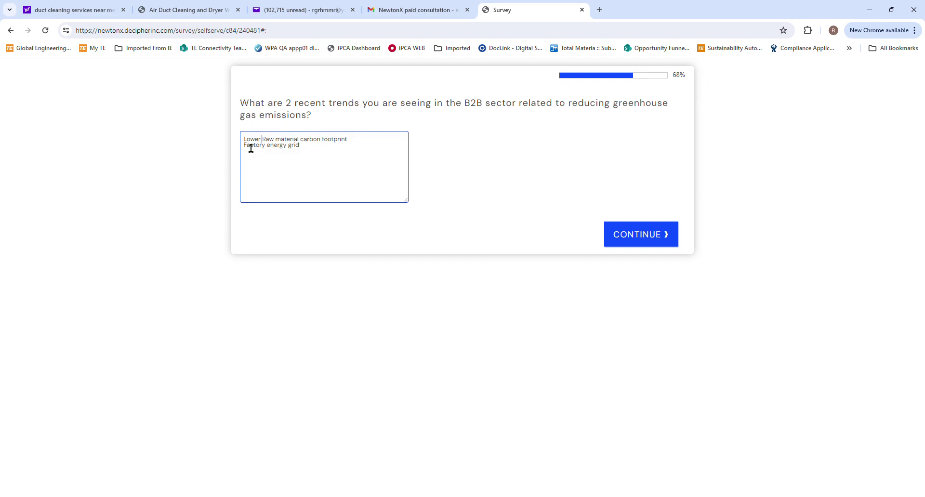
{"action": "type", "text": "rRene"}
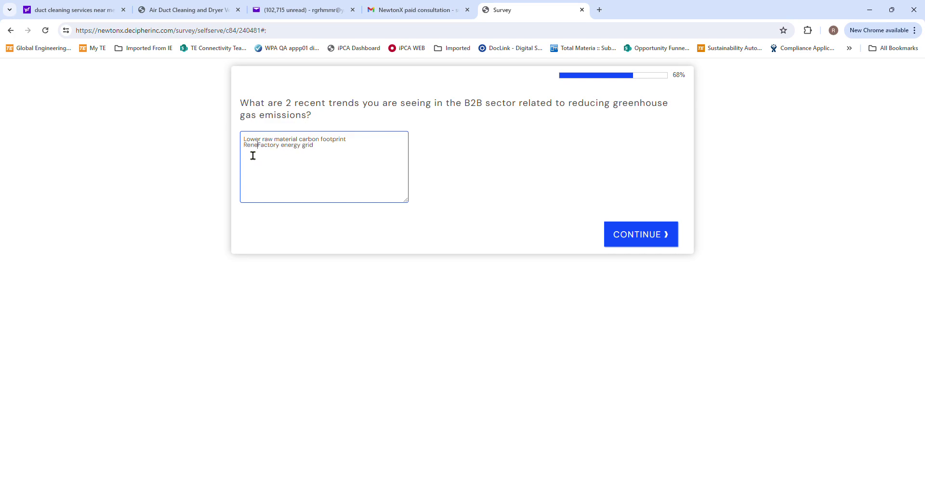
{"action": "key", "text": "BackSpace"}
{"action": "key", "text": "BackSpace"}
{"action": "key", "text": "BackSpace"}
{"action": "key", "text": "BackSpace"}
{"action": "type", "text": "Renewable"}
{"action": "key", "text": "Delete"}
{"action": "type", "text": "l"}
{"action": "type", "text": "f"}
{"action": "key", "text": "BackSpace"}
{"action": "key", "text": "BackSpace"}
{"action": "key", "text": "BackSpace"}
{"action": "key", "text": "BackSpace"}
{"action": "type", "text": "rgy"}
Submit the trends and answer yes, an emissions-reduction plan is being implemented
{"action": "left_click", "coordinate": [647, 231]}
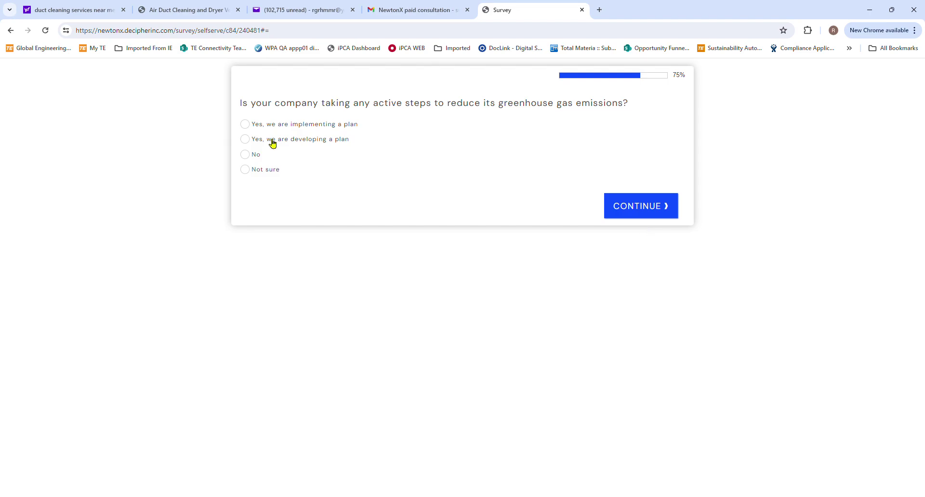
{"action": "left_click", "coordinate": [249, 126]}
{"action": "left_click", "coordinate": [616, 207]}
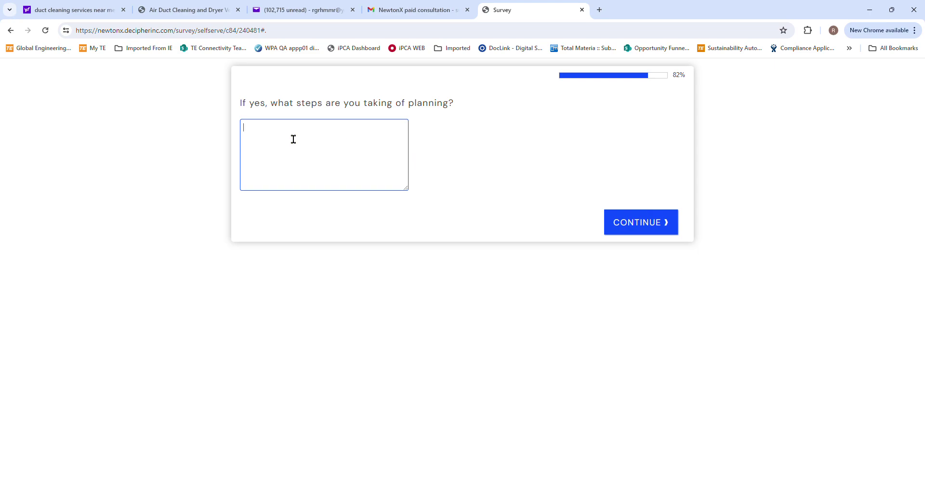
Type the planning answer about enterprise, plant and part-level carbon tracking and engineering tools
{"action": "type", "text": "Systems to"}
{"action": "type", "text": " supp"}
{"action": "key", "text": "BackSpace"}
{"action": "key", "text": "BackSpace"}
{"action": "key", "text": "BackSpace"}
{"action": "type", "text": "enable tracking of carb"}
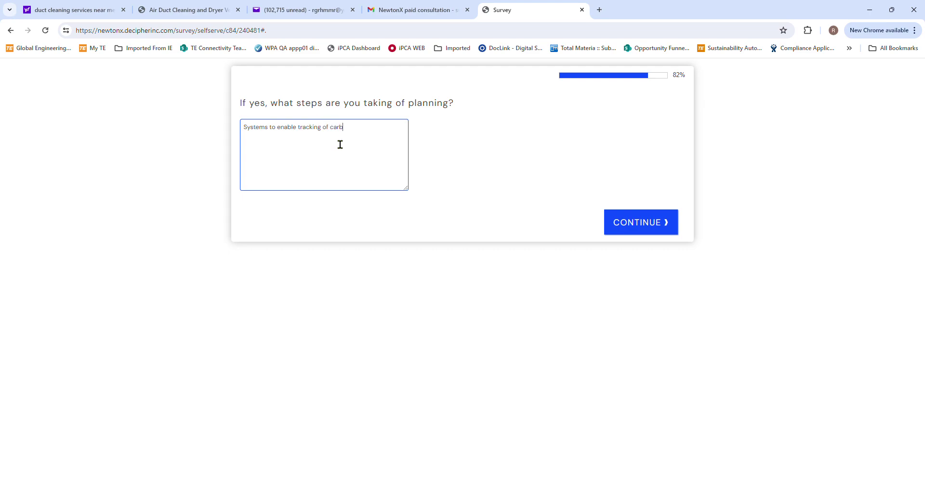
{"action": "type", "text": "on footprint at the enterprise, plant, and part le"}
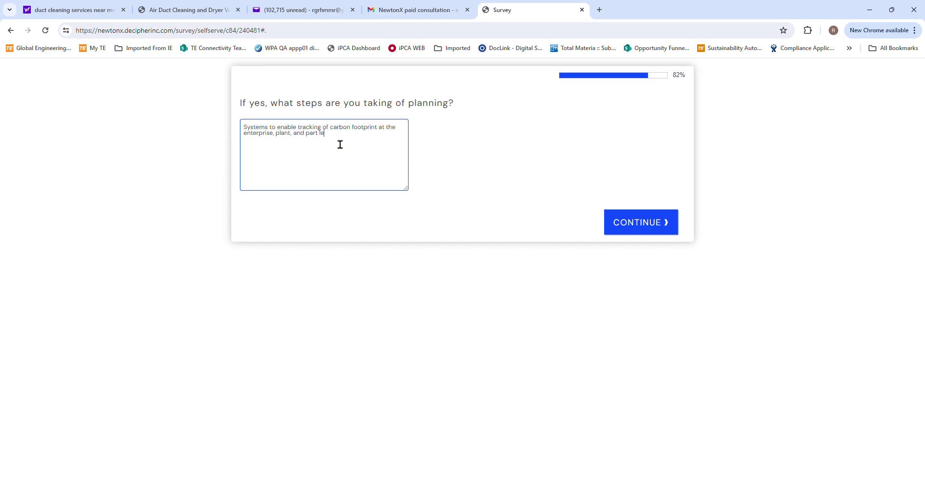
{"action": "type", "text": "vel.  Advances"}
{"action": "key", "text": "BackSpace"}
{"action": "key", "text": "BackSpace"}
{"action": "type", "text": "d"}
{"action": "type", "text": " engineerin"}
{"action": "type", "text": "g too"}
{"action": "type", "text": "ls to"}
{"action": "type", "text": "o"}
{"action": "type", "text": " quanit"}
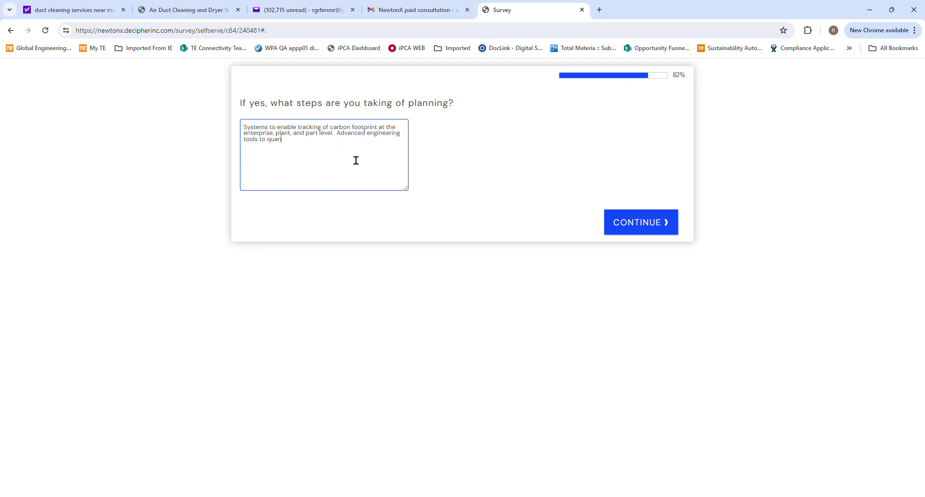
{"action": "key", "text": "BackSpace"}
{"action": "key", "text": "BackSpace"}
{"action": "type", "text": "tify and reduce carbon footprint and overl"}
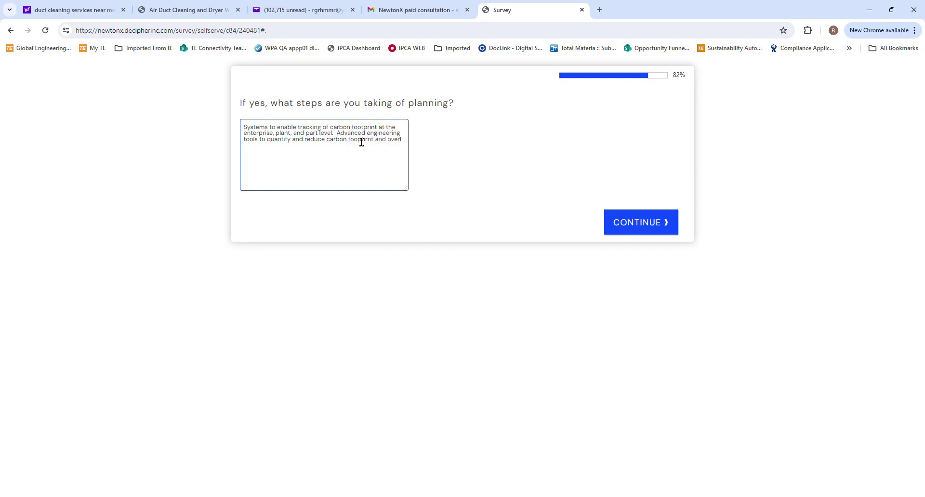
{"action": "type", "text": "all"}
{"action": "key", "text": "BackSpace"}
{"action": "type", "text": "rall life cycle recution in"}
{"action": "key", "text": "BackSpace"}
{"action": "key", "text": "BackSpace"}
{"action": "key", "text": "BackSpace"}
{"action": "key", "text": "BackSpace"}
{"action": "key", "text": "BackSpace"}
{"action": "key", "text": "BackSpace"}
{"action": "key", "text": "BackSpace"}
{"action": "key", "text": "BackSpace"}
{"action": "key", "text": "BackSpace"}
{"action": "type", "text": "duction in env"}
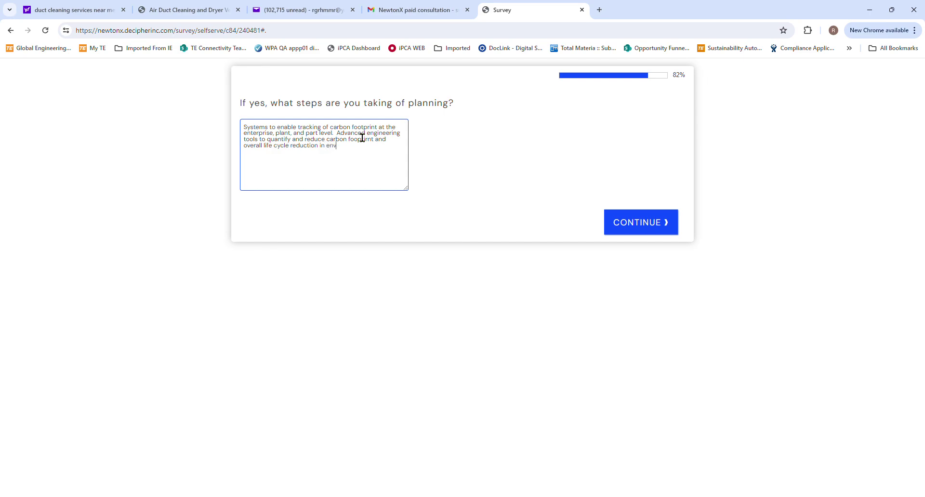
{"action": "type", "text": "ironm"}
{"action": "type", "text": "ental impac"}
{"action": "type", "text": "ts."}
{"action": "type", "text": "I "}
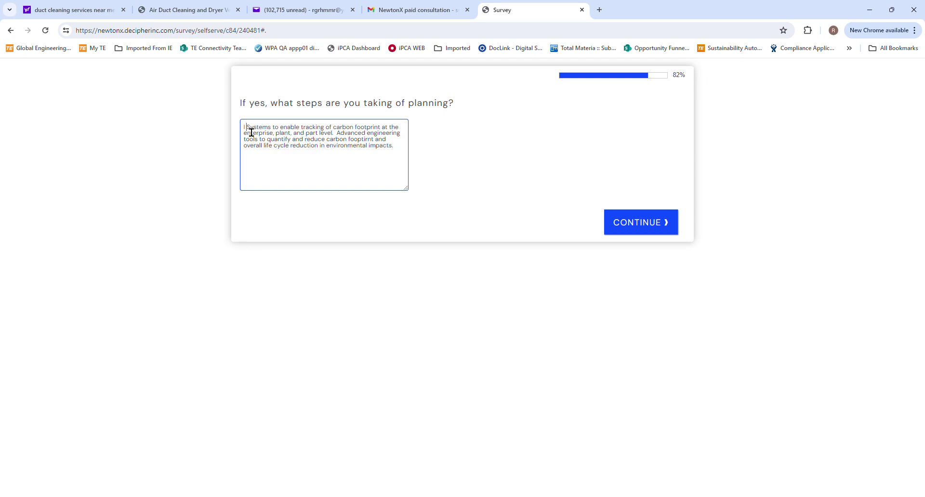
{"action": "type", "text": "ide"}
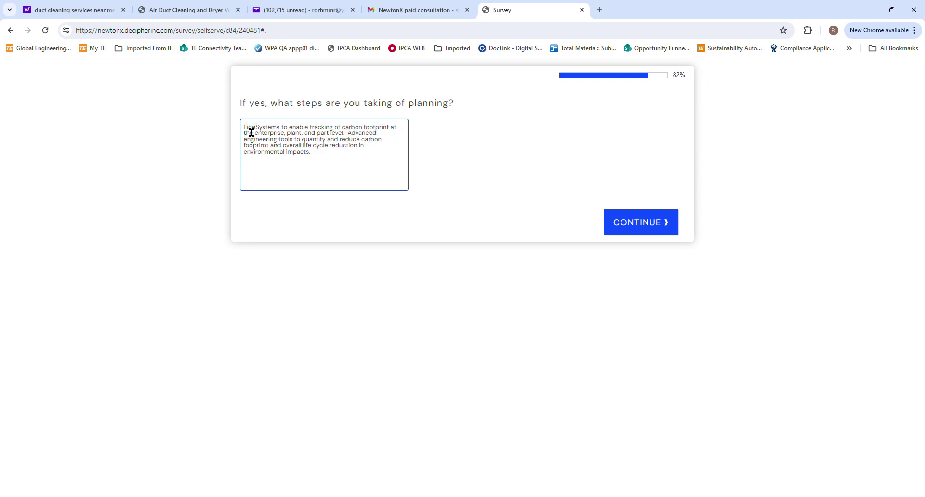
{"action": "type", "text": "nti"}
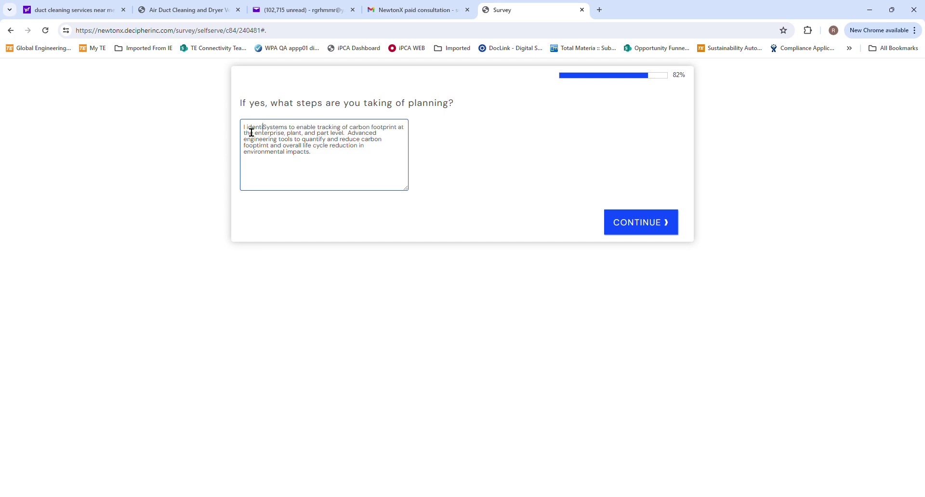
{"action": "type", "text": "fy and inpleme"}
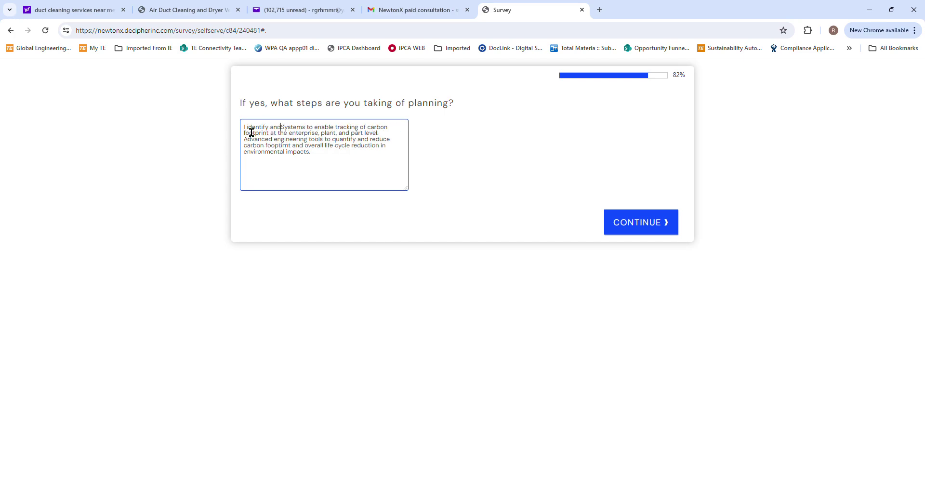
{"action": "type", "text": "nt best in c"}
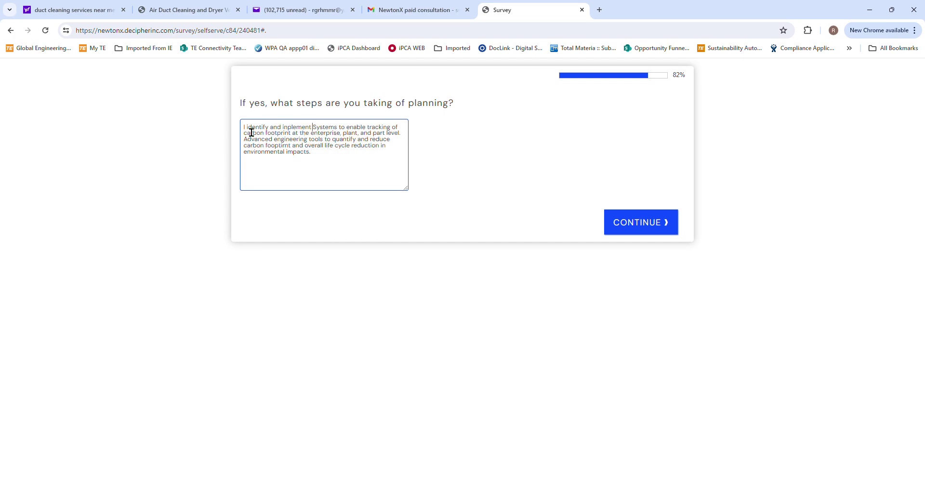
{"action": "type", "text": "lass"}
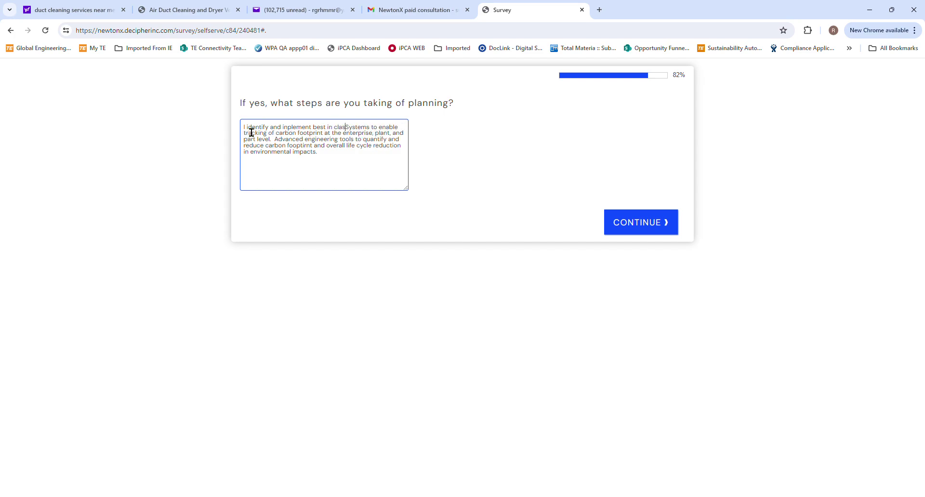
Lowercase 'systems' and insert 'Also develop and implement' before 'advanced engineering tools'
{"action": "key", "text": "Delete"}
{"action": "type", "text": "s s"}
{"action": "left_click", "coordinate": [279, 140]}
{"action": "type", "text": "lso dev"}
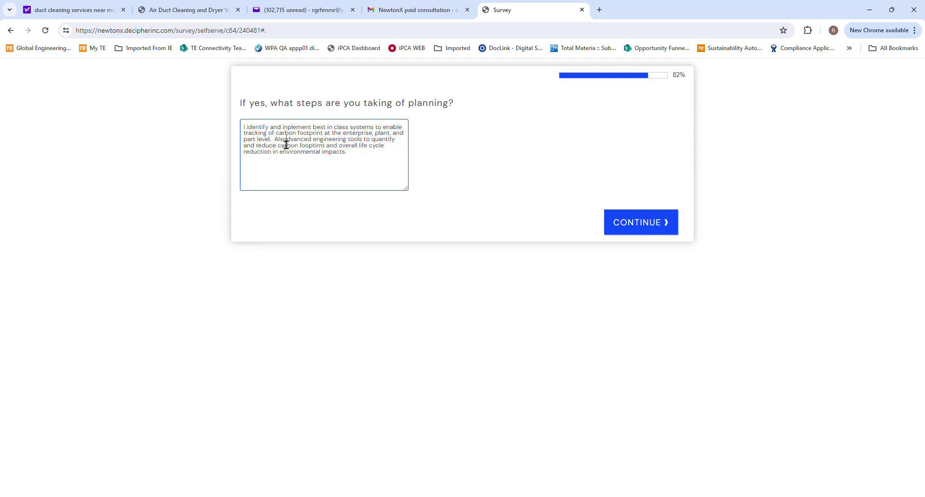
{"action": "type", "text": "elop and imp"}
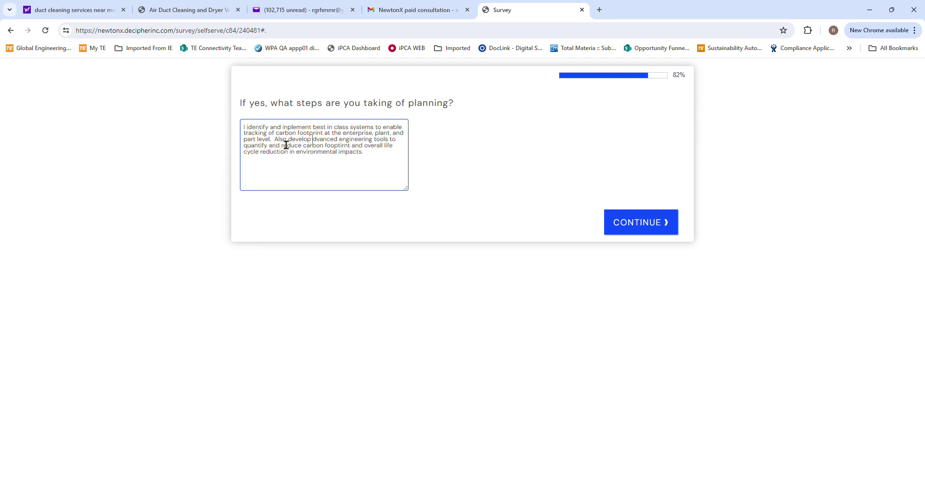
{"action": "type", "text": "lement"}
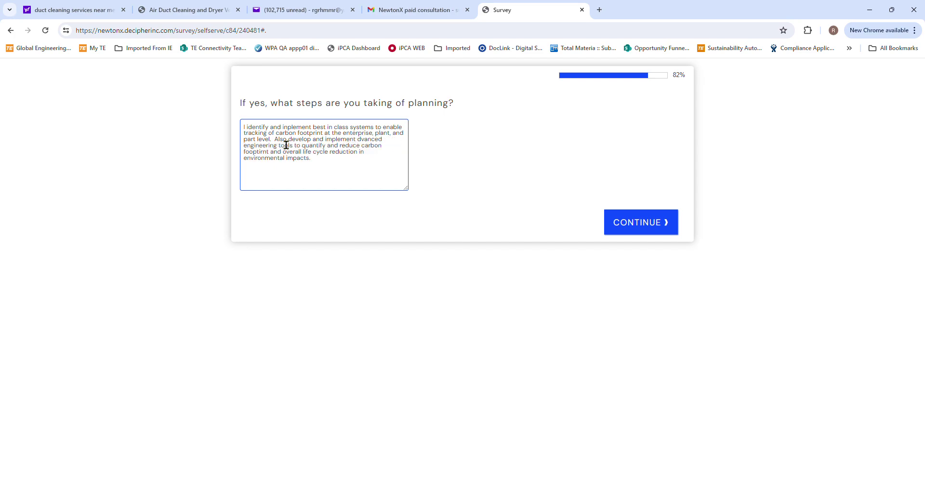
{"action": "type", "text": "a"}
Append 'of new products' to the planning answer and submit it
{"action": "left_click", "coordinate": [326, 170]}
{"action": "type", "text": "ofnew producgt"}
{"action": "key", "text": "BackSpace"}
{"action": "key", "text": "BackSpace"}
{"action": "type", "text": "ts"}
{"action": "left_click", "coordinate": [649, 223]}
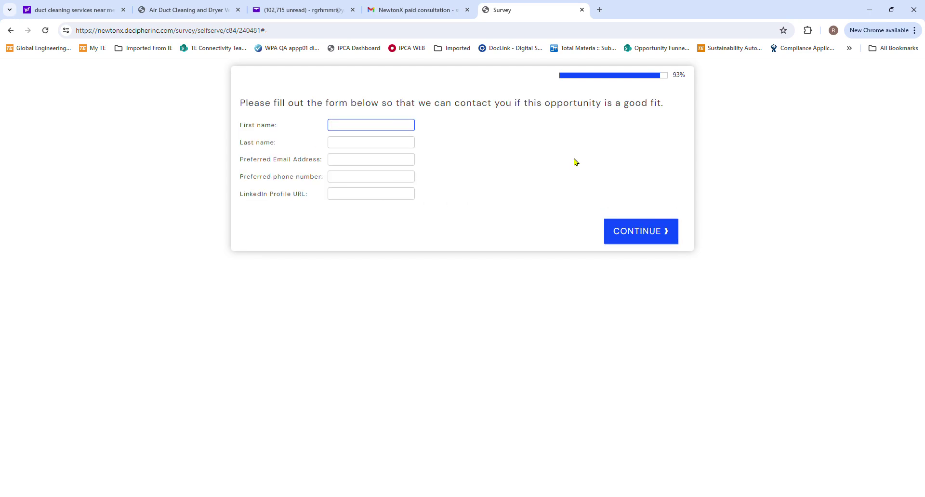
Enter the first and last name, autofill the e-mail, and retype the phone number
{"action": "left_click", "coordinate": [357, 144]}
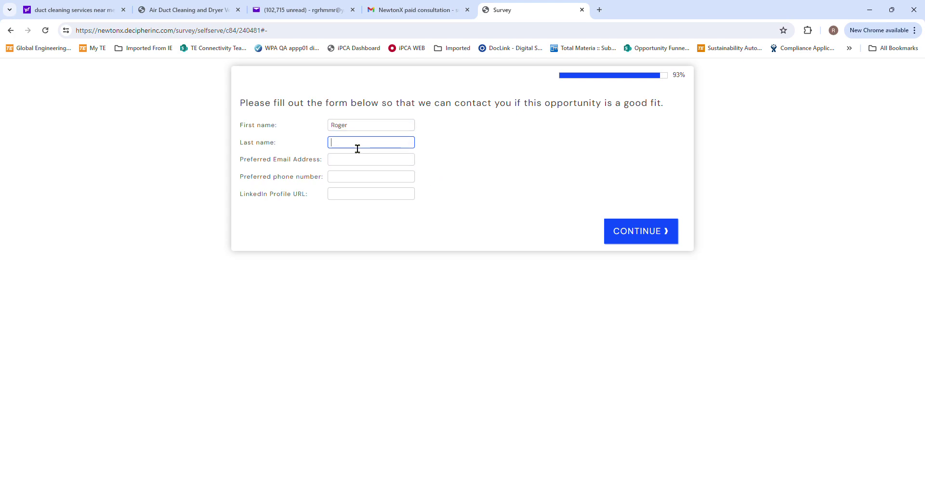
{"action": "left_click", "coordinate": [350, 164]}
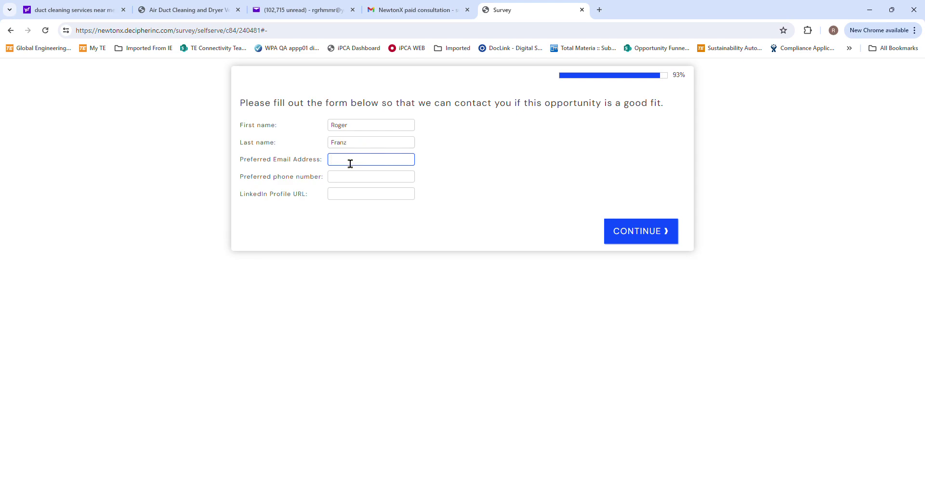
{"action": "left_click", "coordinate": [366, 199]}
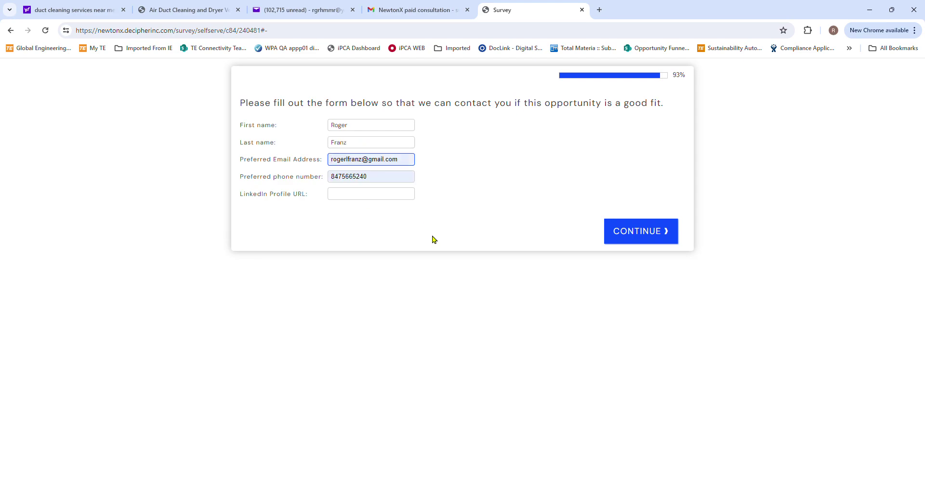
{"action": "triple_click", "coordinate": [400, 178]}
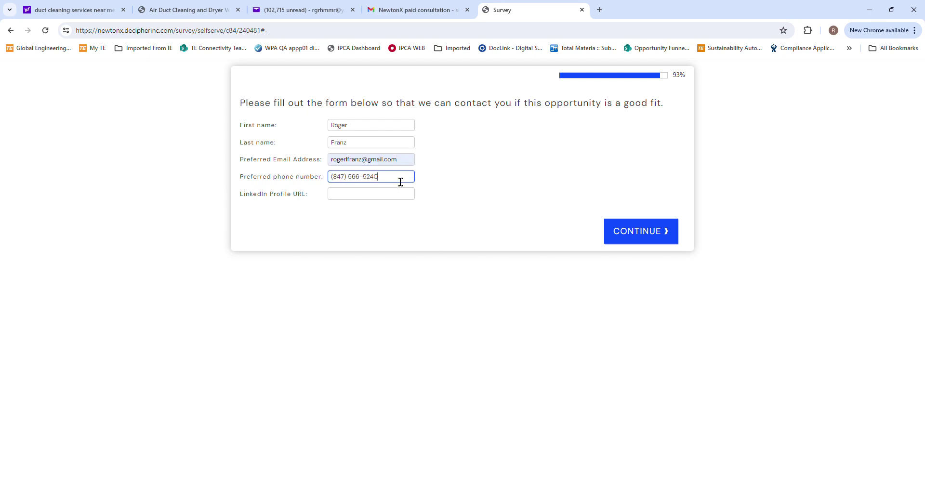
{"action": "left_click", "coordinate": [371, 198]}
{"action": "type", "text": "L"}
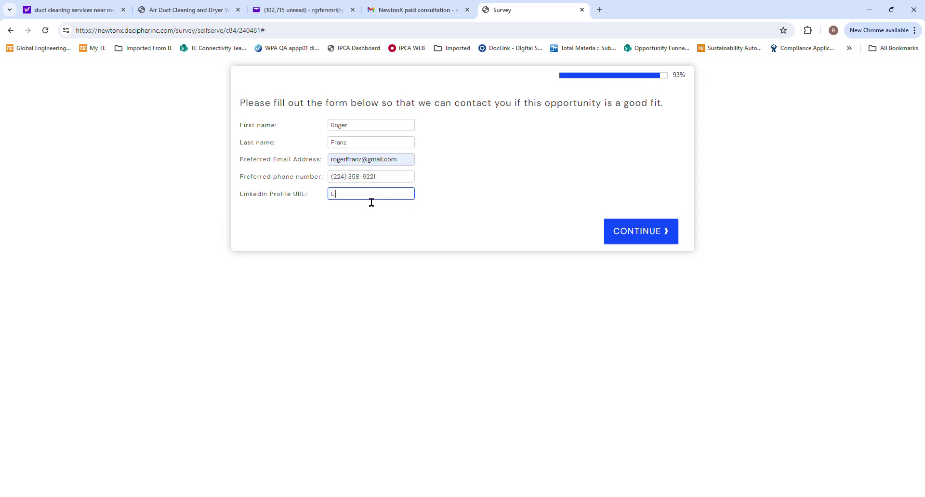
{"action": "type", "text": "inkedinc.com/in/rogerlfranz"}
{"action": "left_click", "coordinate": [466, 234]}
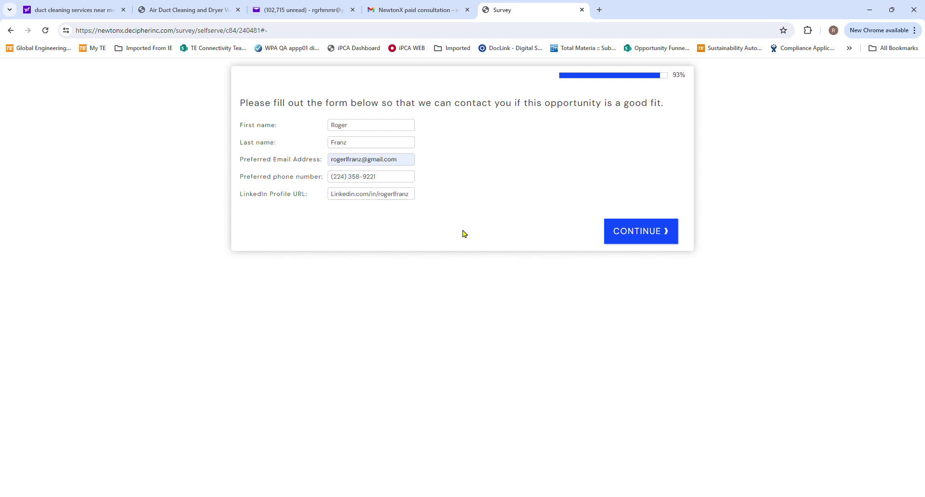
{"action": "left_click", "coordinate": [341, 202]}
{"action": "type", "text": "www."}
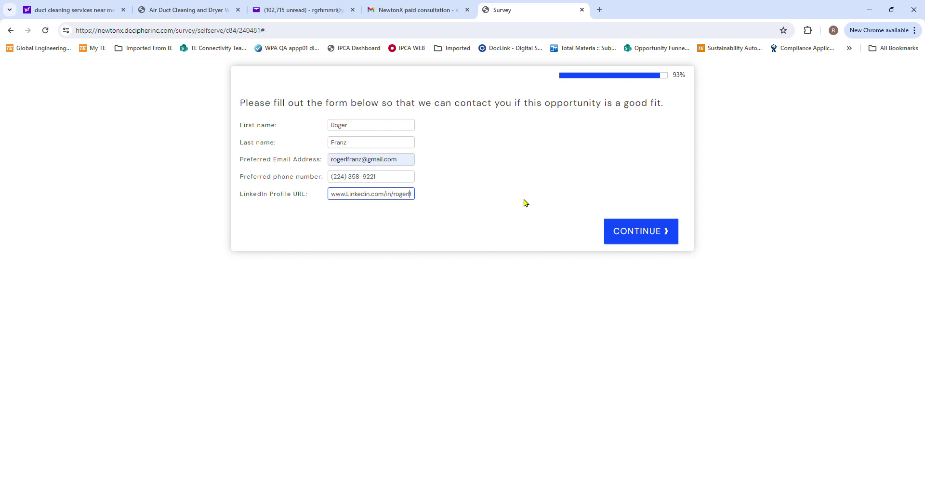
{"action": "key", "text": "Right"}
{"action": "key", "text": "Right"}
{"action": "key", "text": "Right"}
{"action": "key", "text": "Right"}
{"action": "key", "text": "Right"}
{"action": "left_click", "coordinate": [642, 232]}
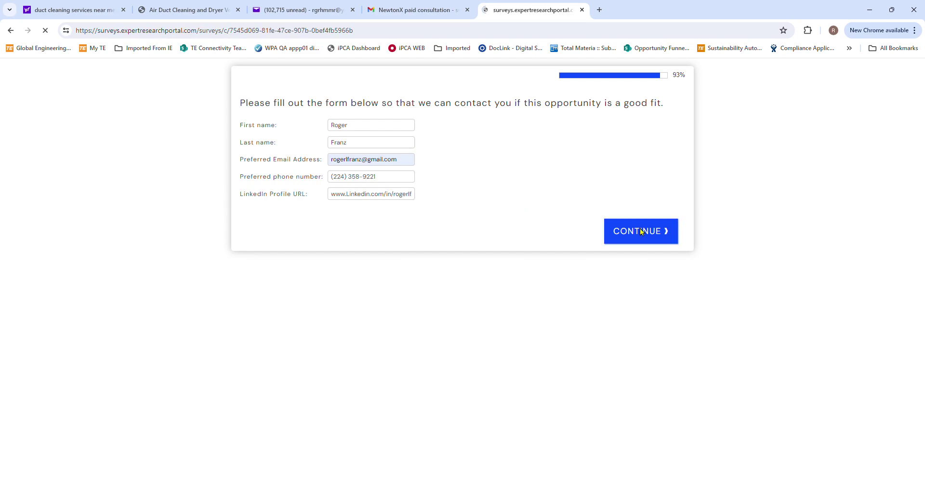